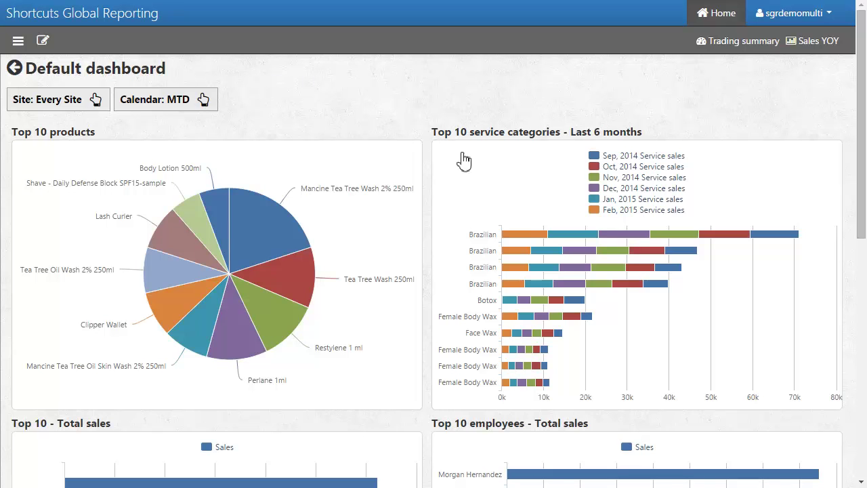
Step: Drill into the service categories chart, hide Sep–Nov 2014, then reset it to all months
left_click(511, 319)
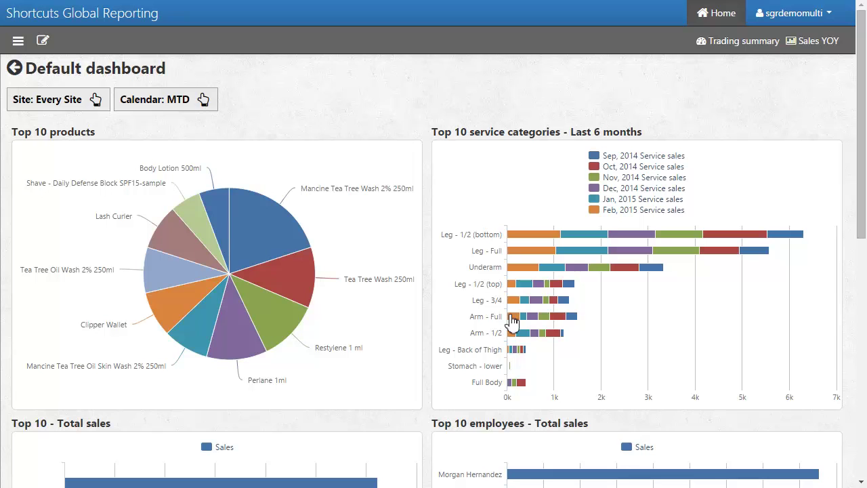
left_click(610, 158)
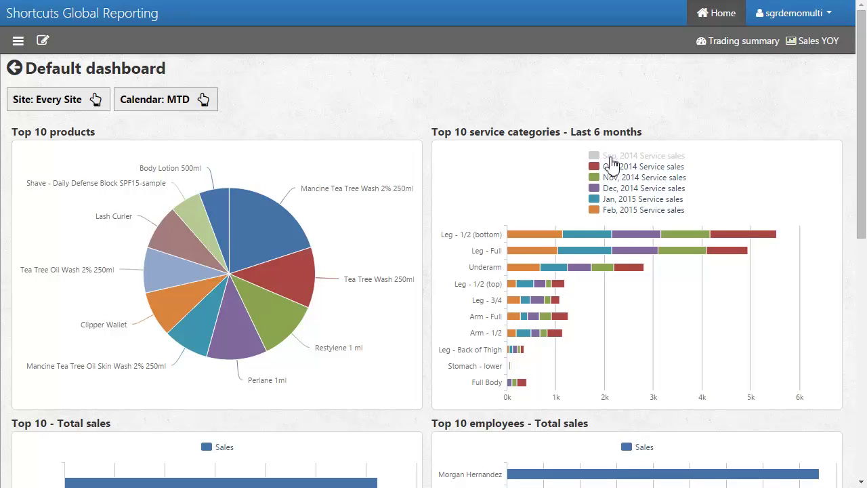
left_click(612, 169)
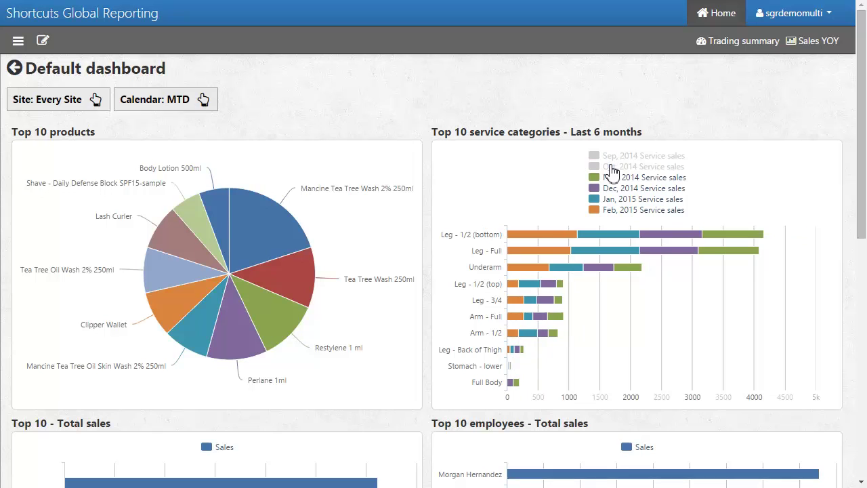
left_click(612, 177)
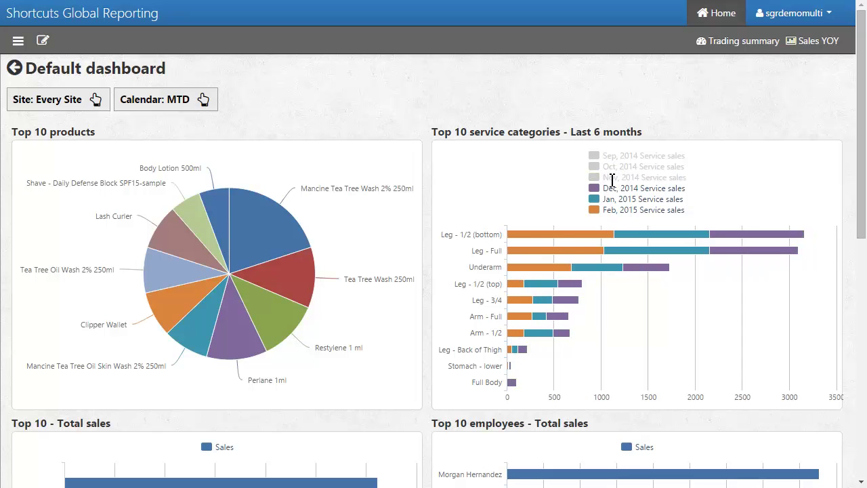
left_click(548, 136)
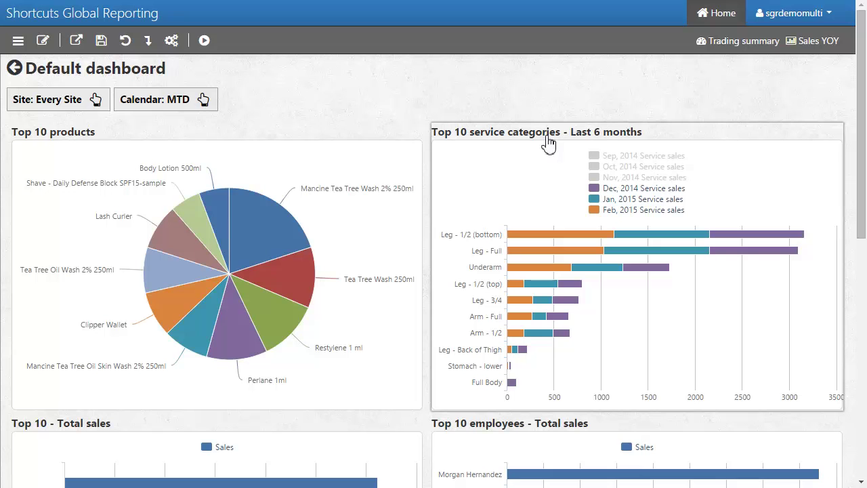
left_click(122, 40)
left_click_drag(862, 66, 846, 208)
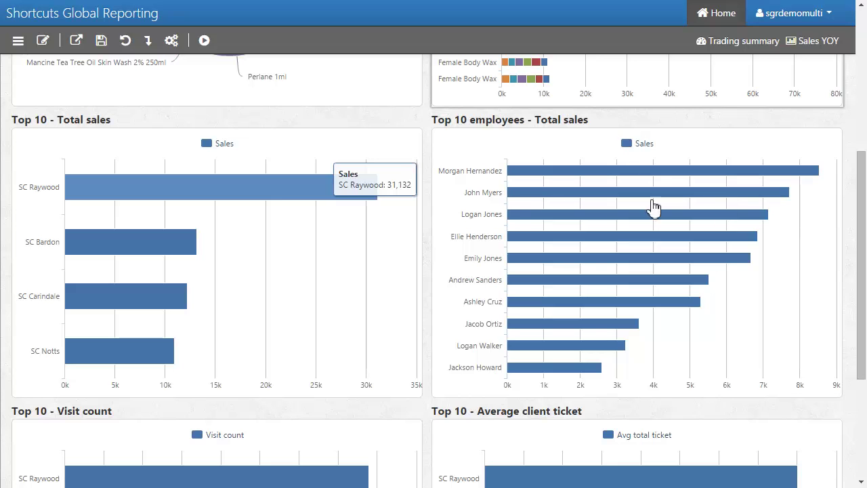
Step: Break SC Raywood's sales down by sale type, then undo that drill-down
left_click(218, 195)
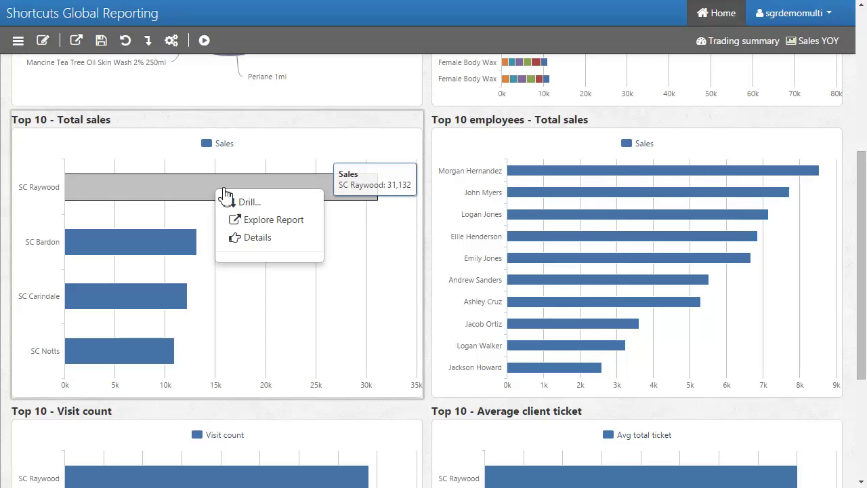
left_click(243, 202)
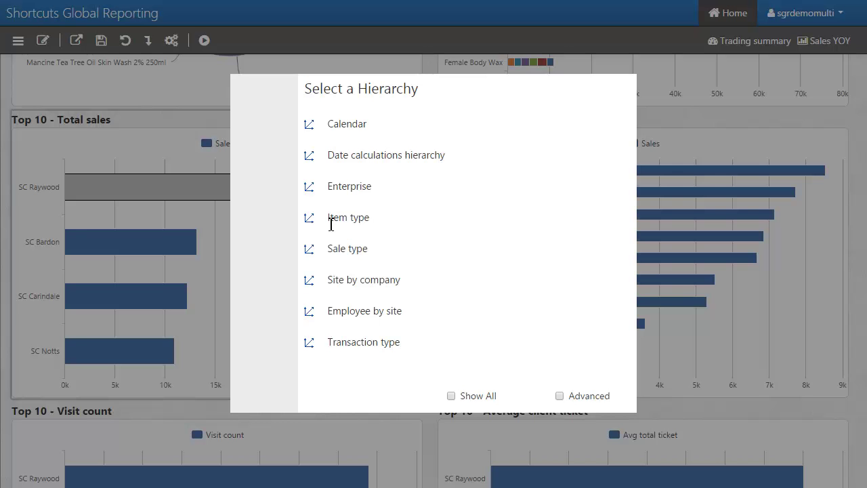
left_click(342, 249)
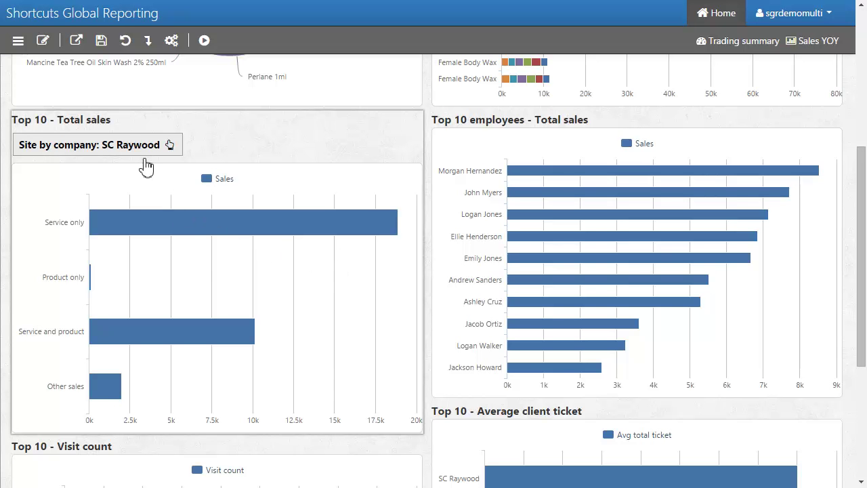
left_click(123, 45)
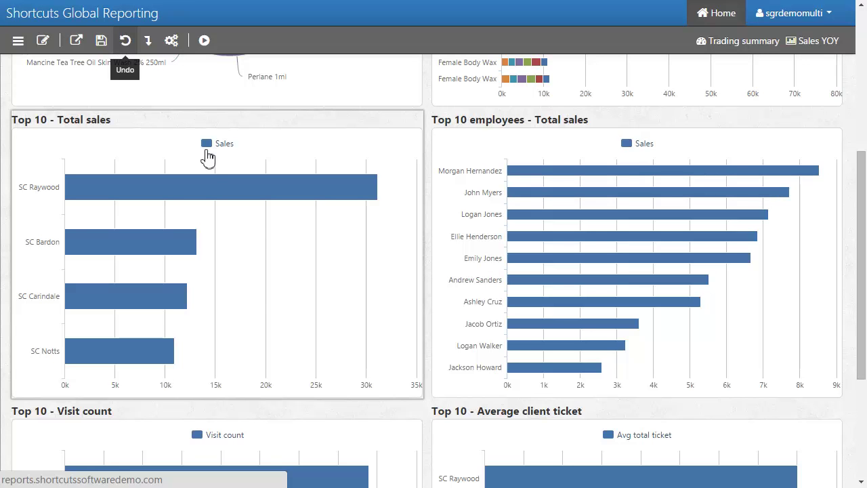
left_click(209, 189)
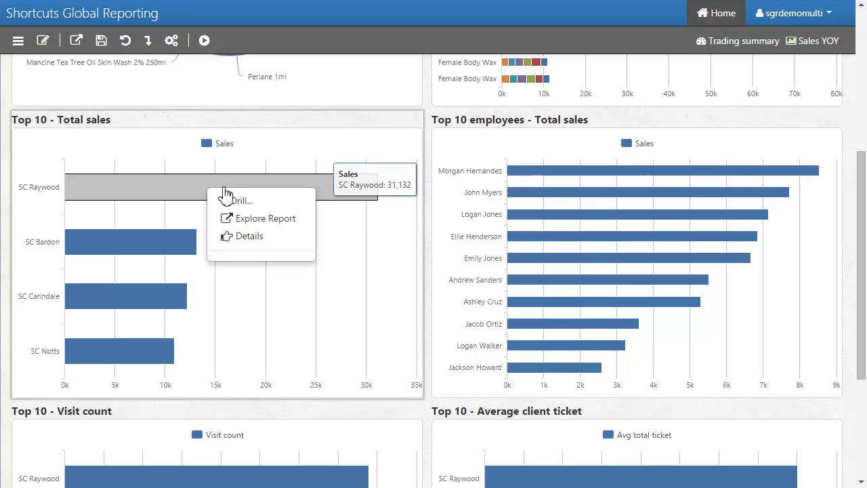
left_click(263, 219)
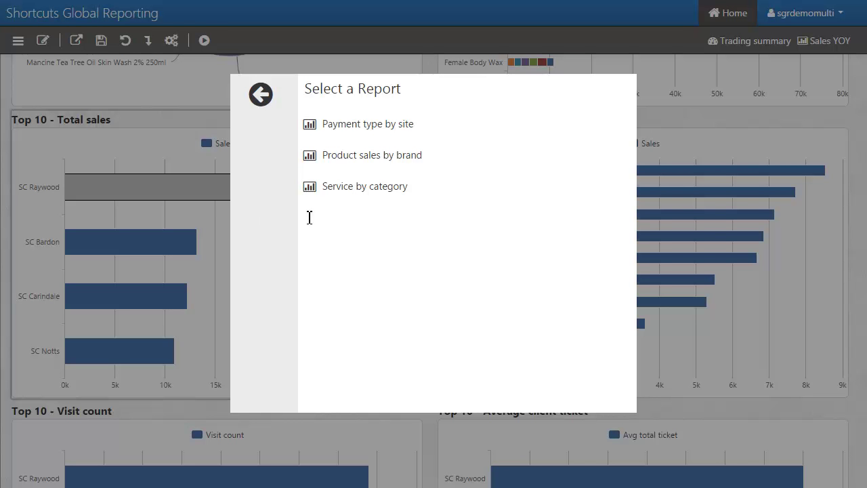
left_click(346, 188)
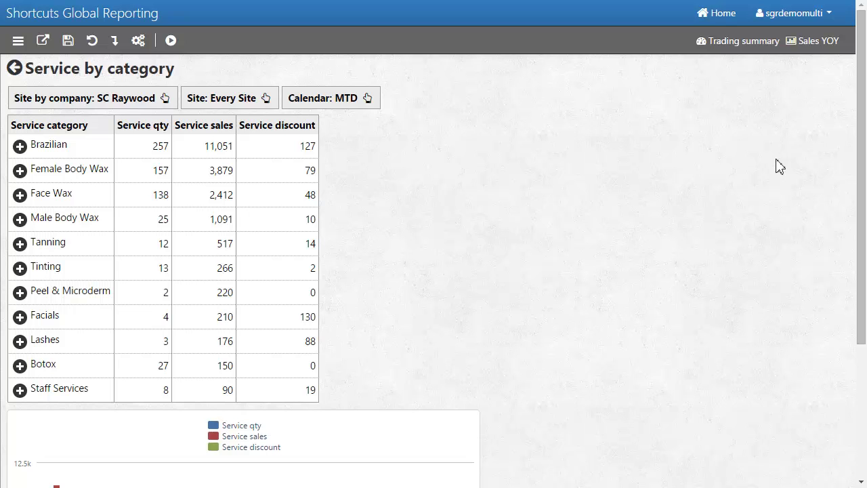
Step: Scroll the report and briefly list Tinting's individual services before collapsing them
left_click_drag(862, 112, 862, 209)
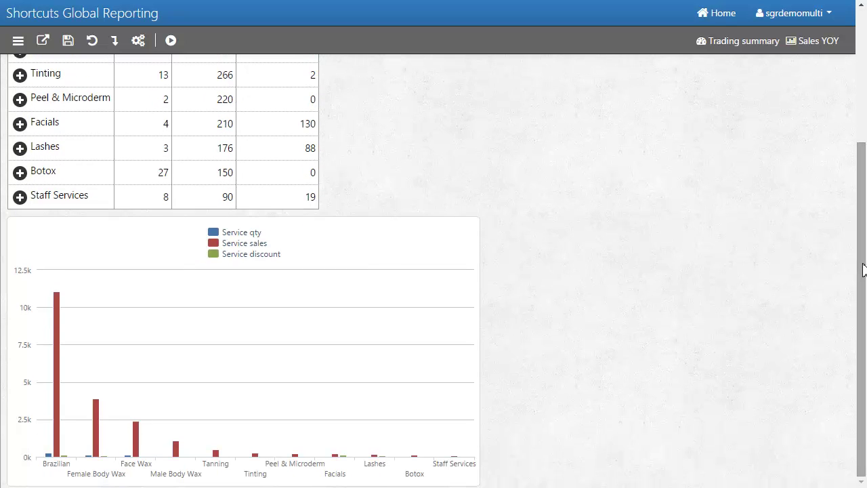
left_click_drag(862, 269, 863, 137)
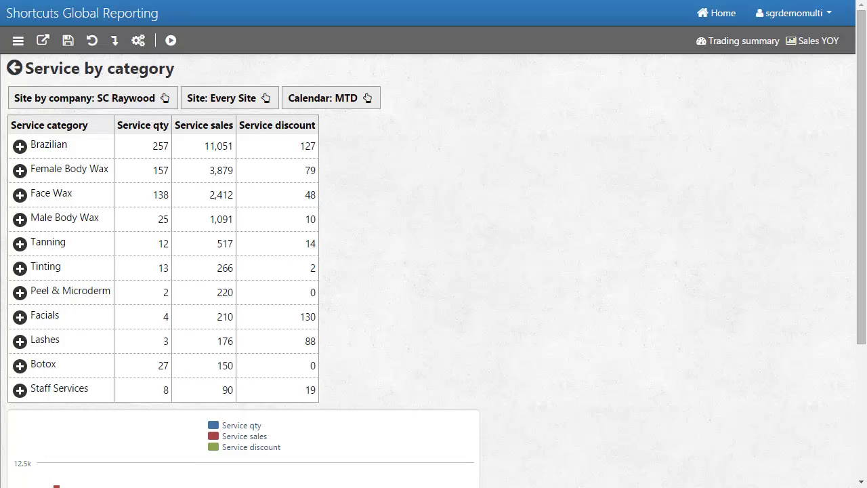
left_click(20, 268)
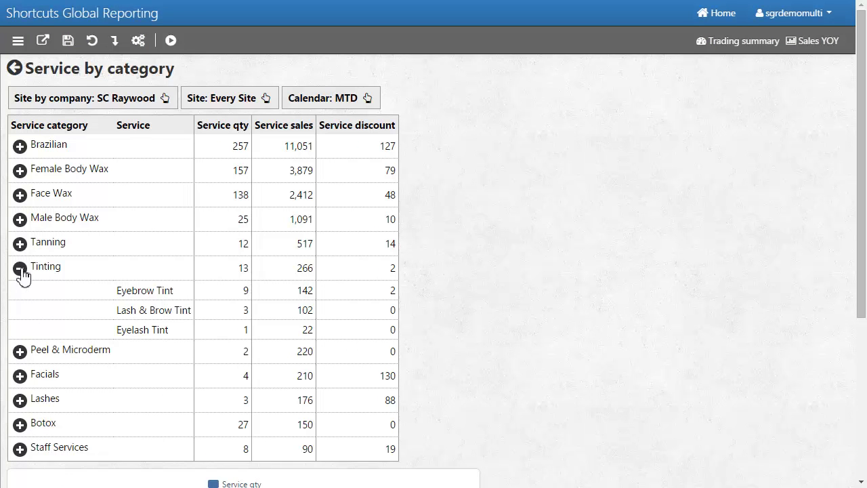
left_click(20, 273)
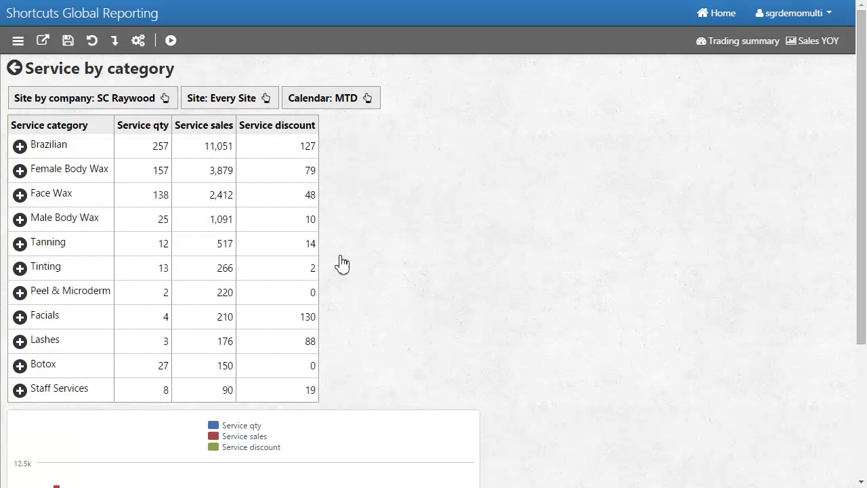
Step: Open the Trading summary with takings split into Bardon, Carindale, Notts and Raywood columns
left_click(714, 19)
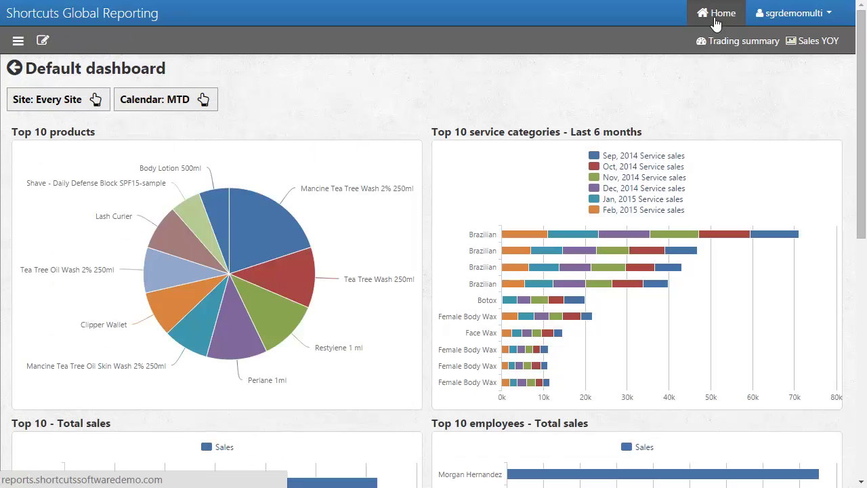
left_click(719, 46)
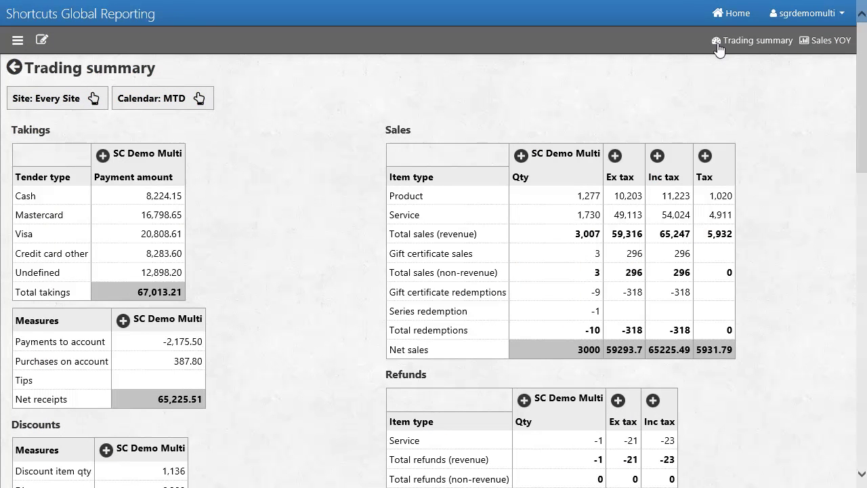
left_click(103, 156)
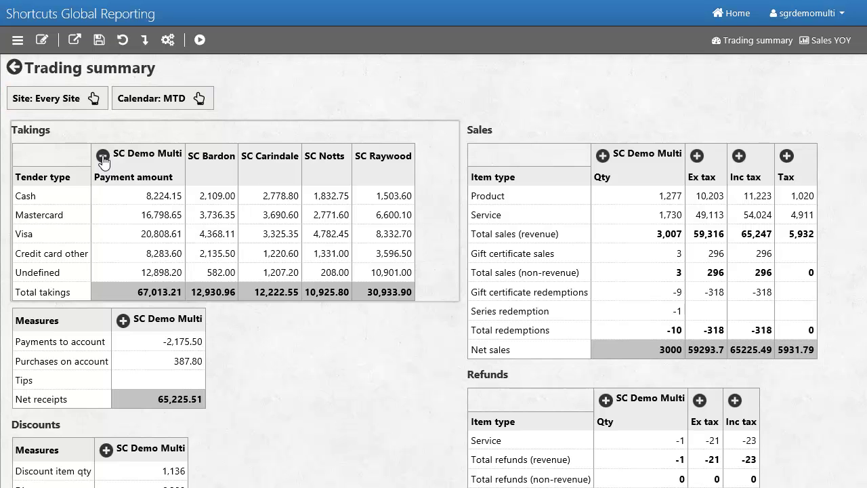
Step: Replace Every Site with SC Bardon and SC Carindale in the Site filter and apply it
left_click(51, 97)
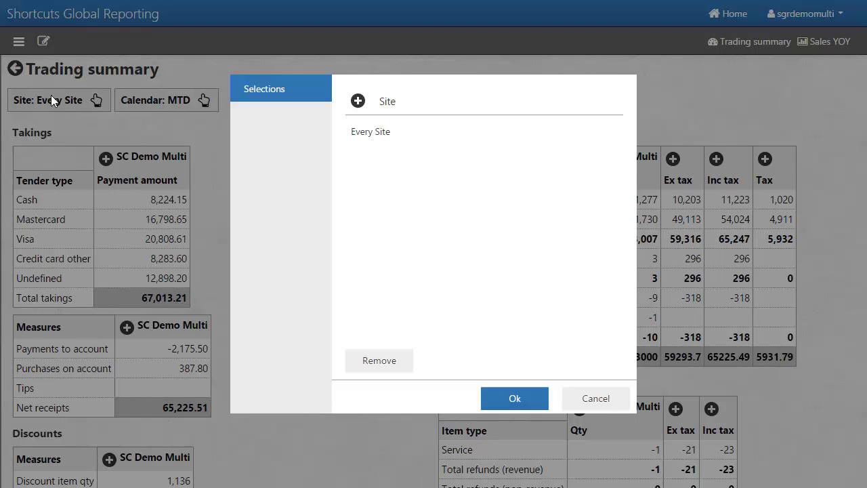
left_click(380, 137)
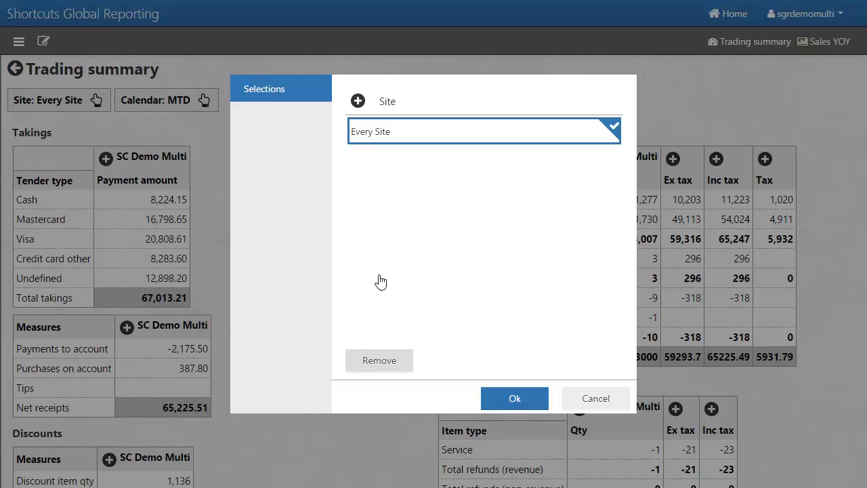
left_click(379, 360)
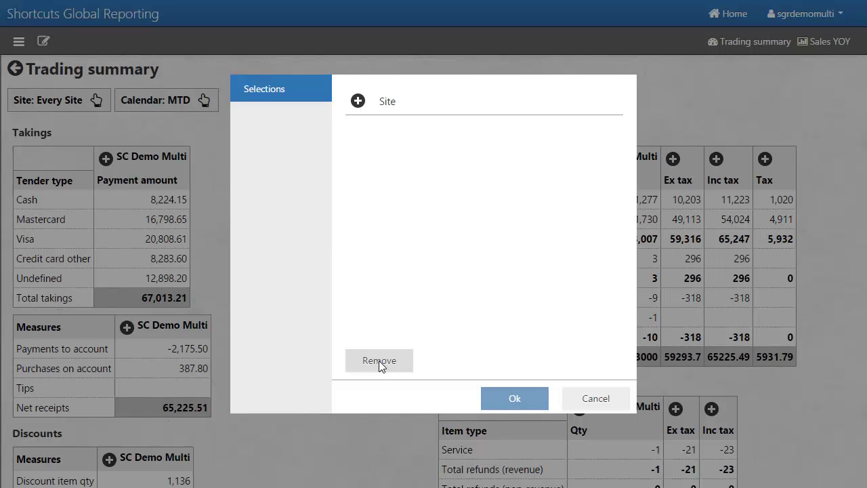
left_click(358, 101)
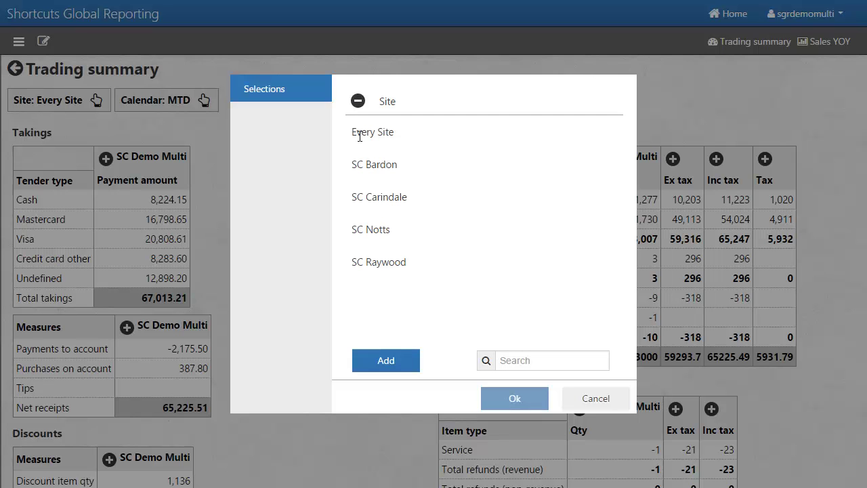
left_click(360, 163)
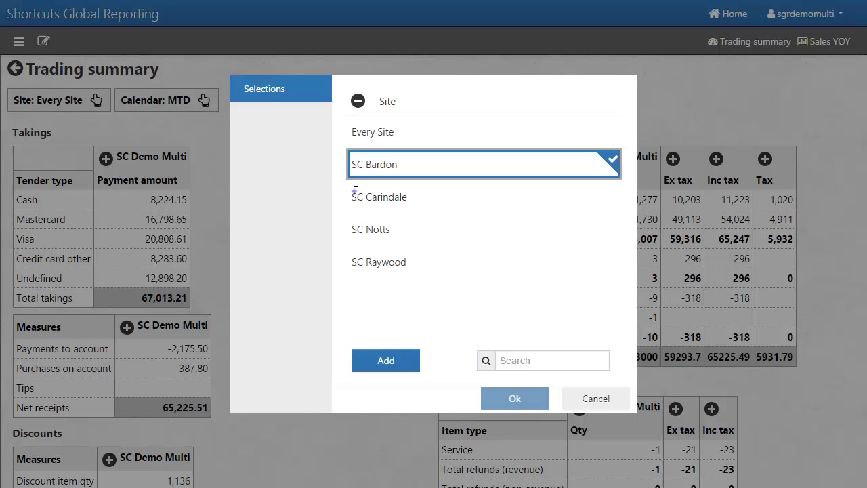
left_click(357, 196)
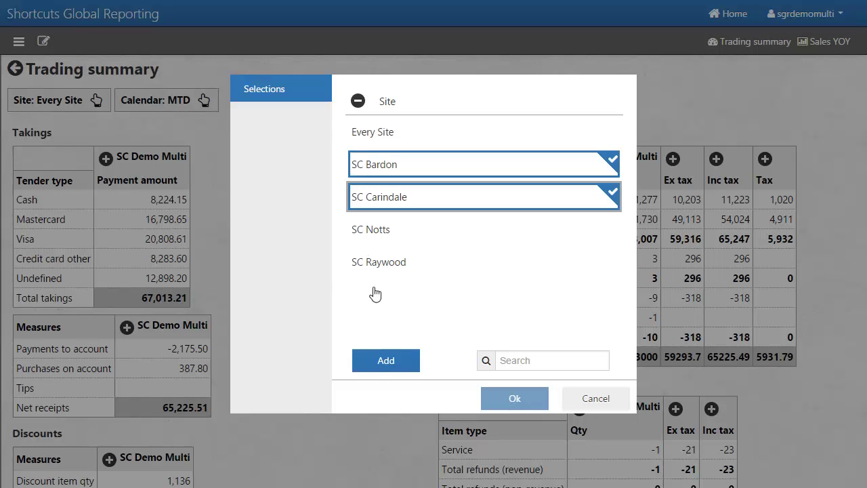
left_click(375, 359)
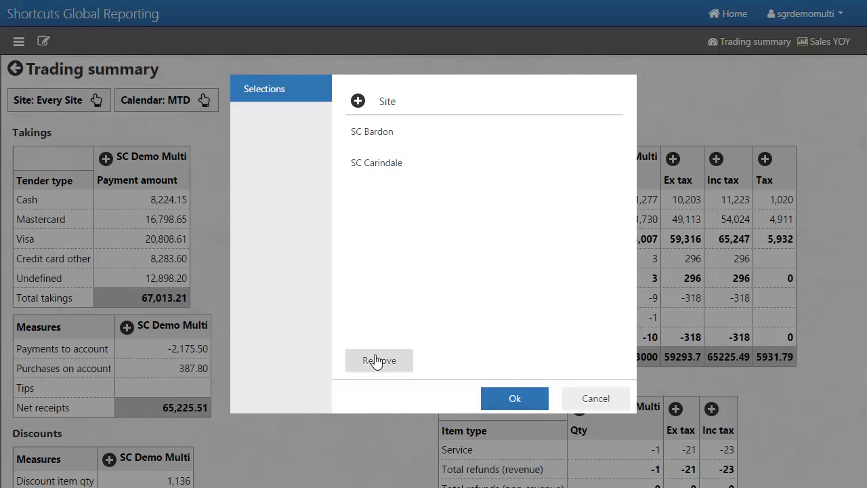
left_click(515, 399)
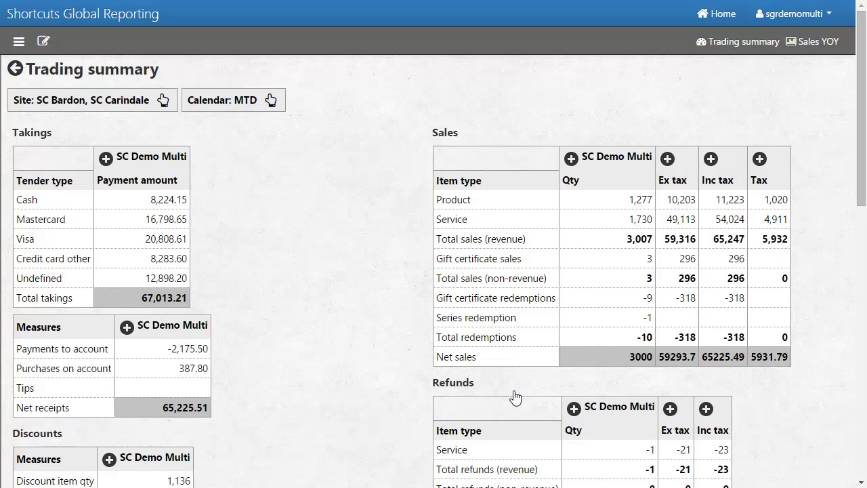
Step: Remove the MTD period and enter a calendar range of 1 to 7 June 2015
left_click(223, 106)
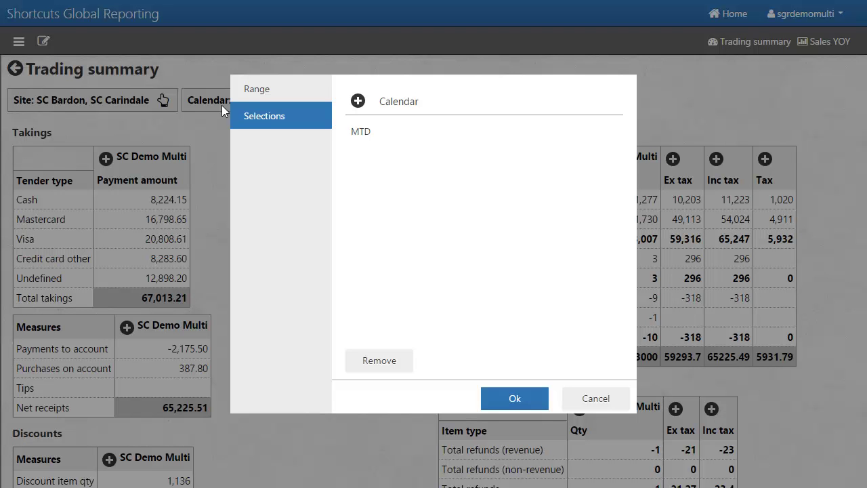
left_click(363, 133)
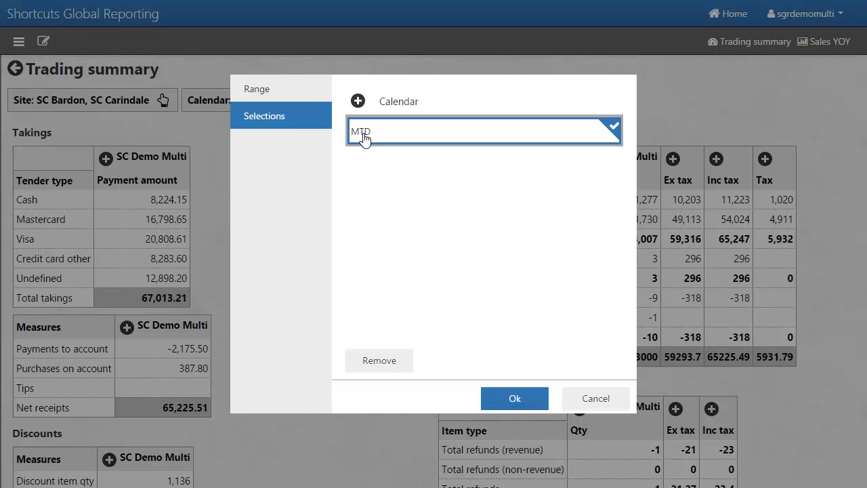
left_click(382, 361)
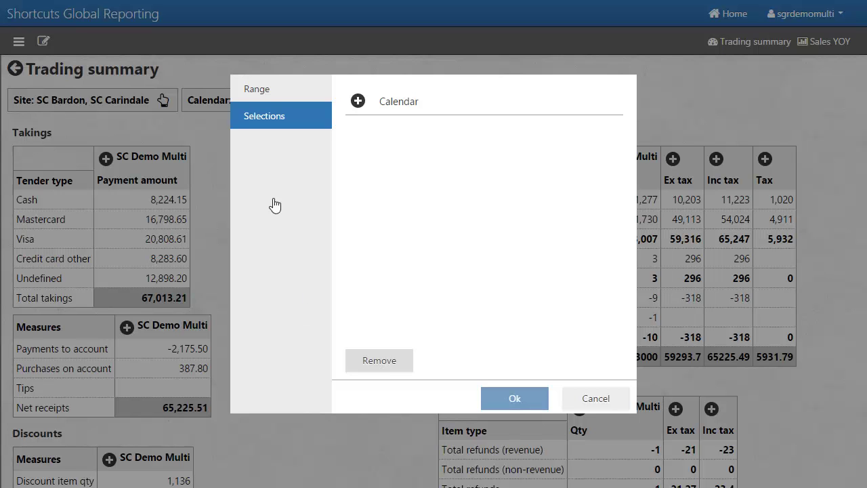
left_click(266, 91)
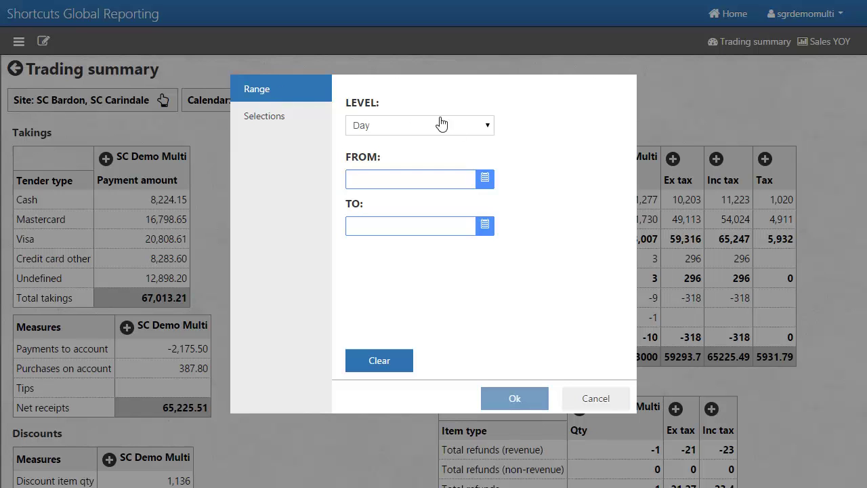
left_click(484, 179)
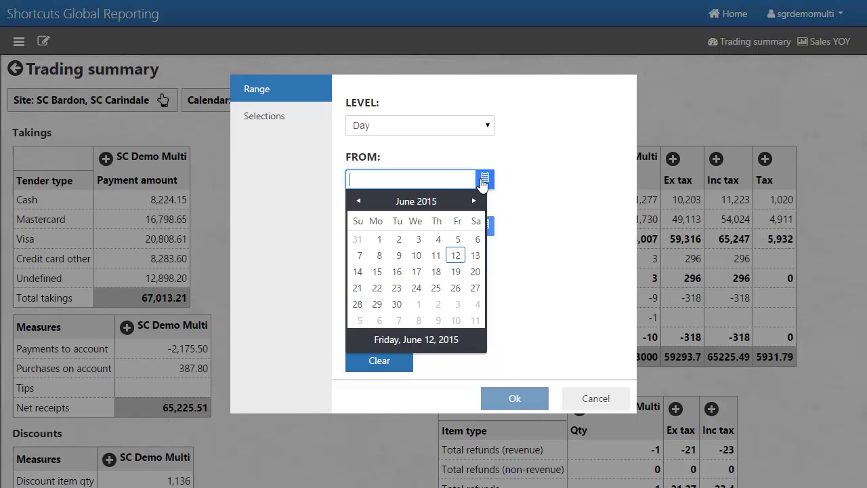
left_click(381, 240)
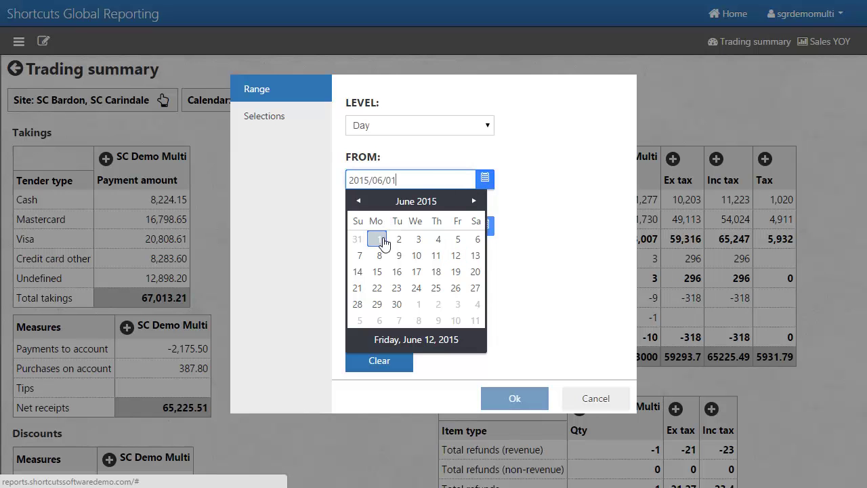
left_click(488, 226)
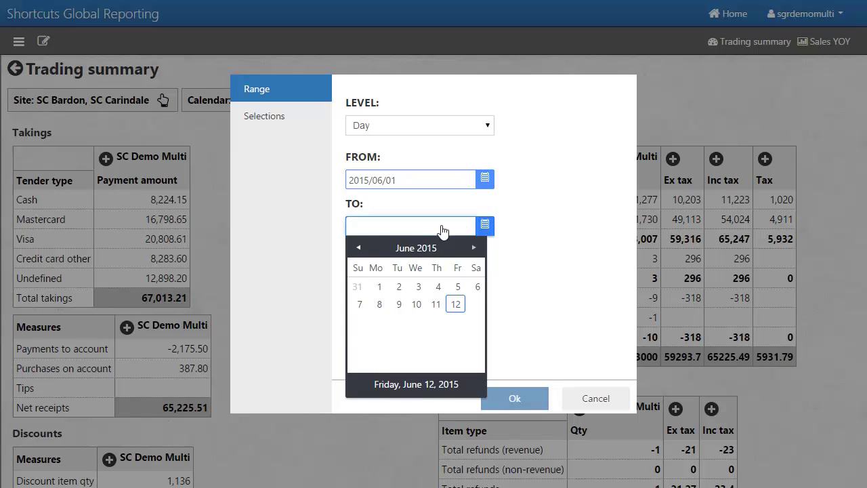
left_click(359, 303)
left_click(520, 321)
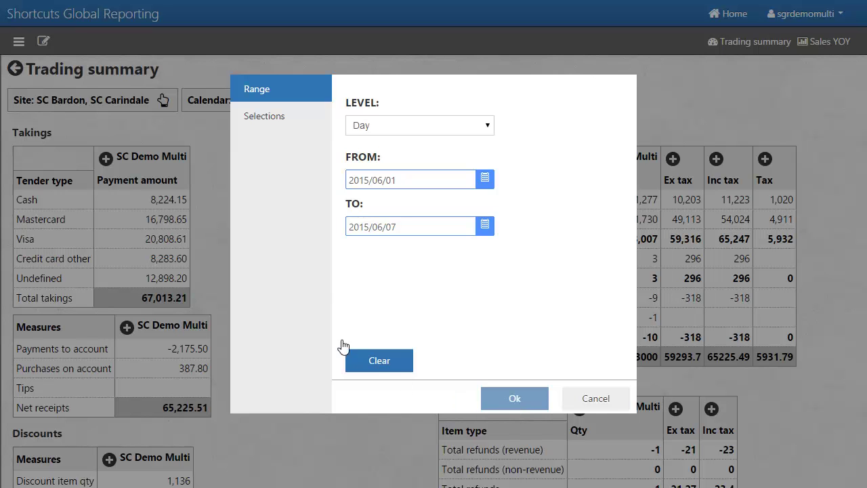
Step: Set the calendar period to Last Month and apply it to the Trading summary
left_click(275, 119)
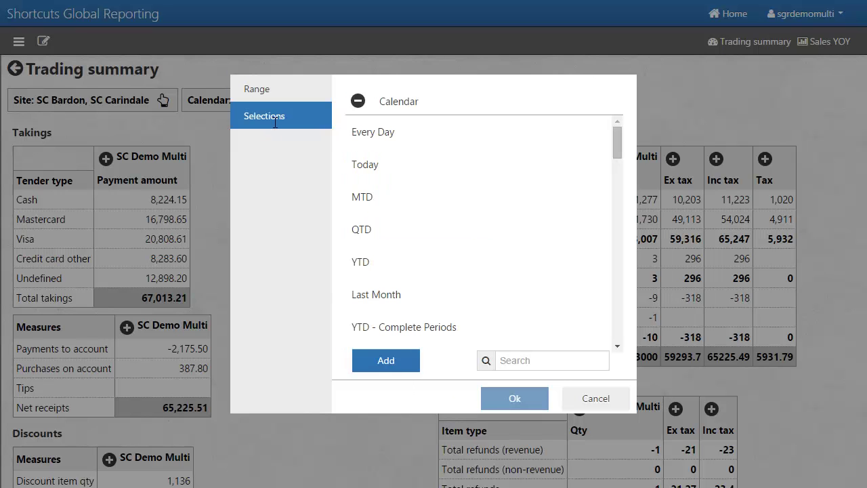
left_click(386, 297)
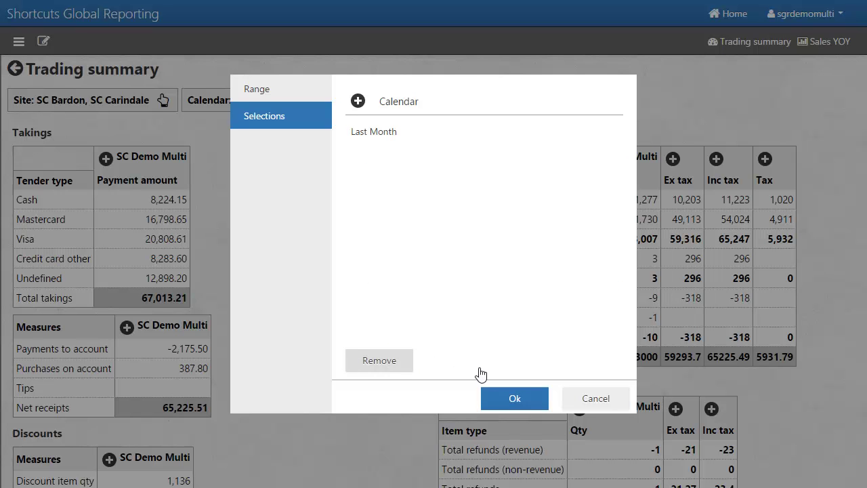
left_click(519, 400)
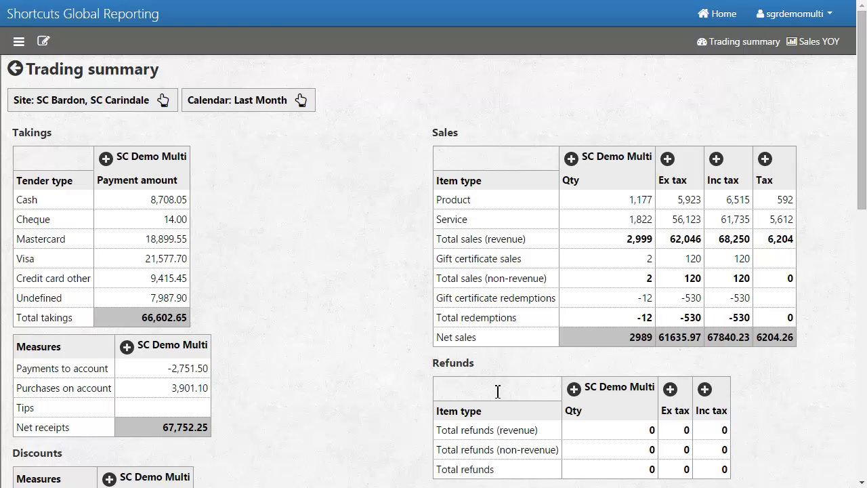
Step: Export the filtered Trading summary to Excel
left_click(466, 139)
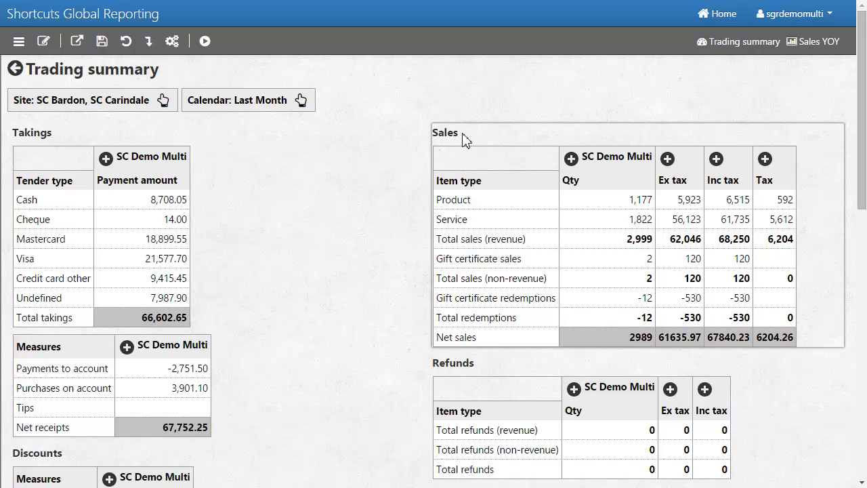
left_click(103, 42)
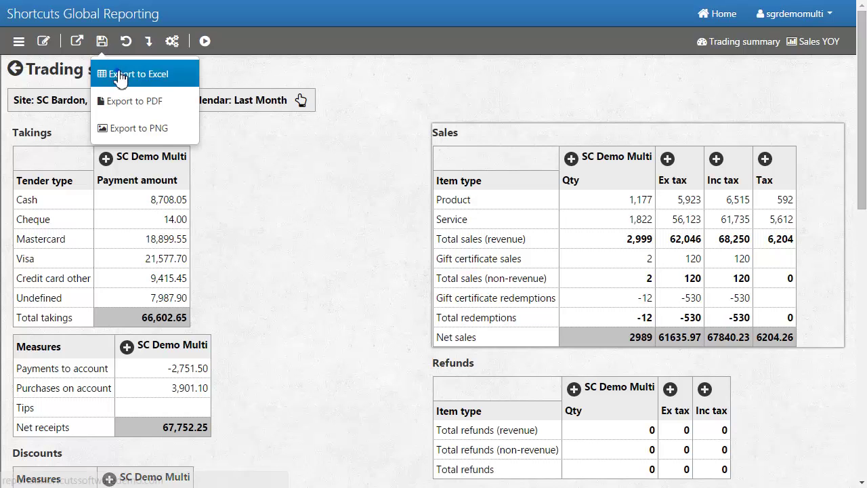
left_click(119, 74)
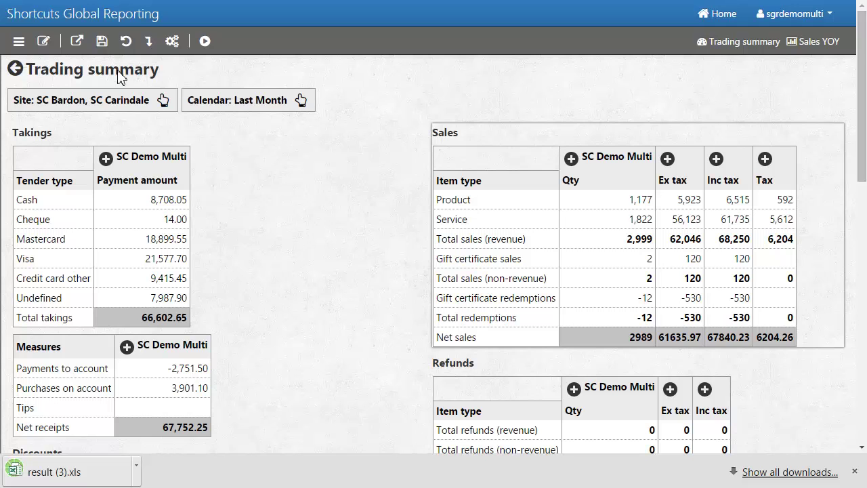
Step: Open the downloaded result (3).xls spreadsheet from the download bar
left_click(137, 471)
key("Down")
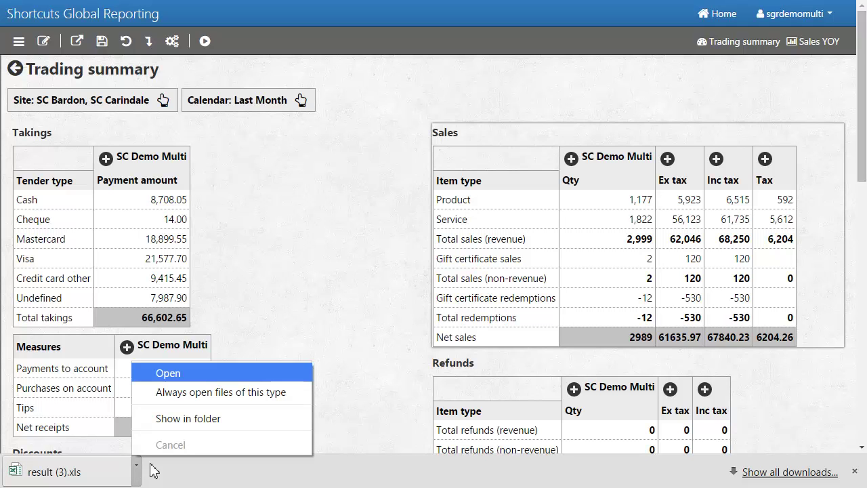
left_click(173, 383)
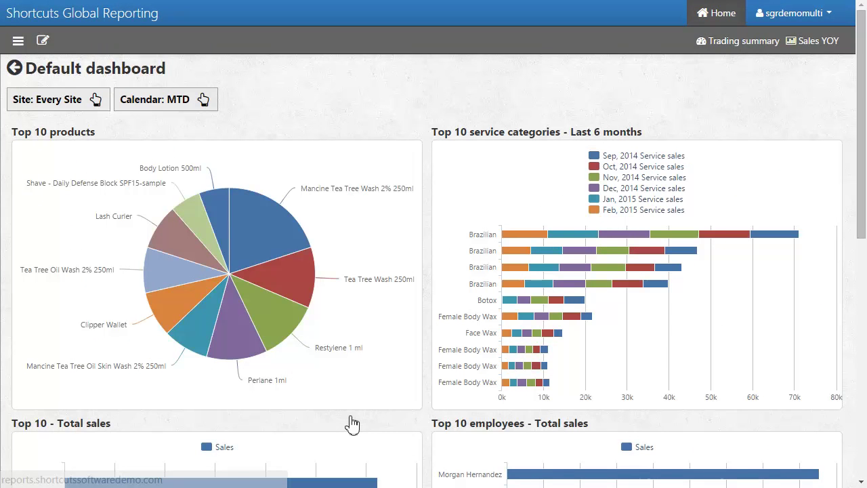
Step: Search the report list for 'kpi' and open Site KPIs graphs
left_click(19, 40)
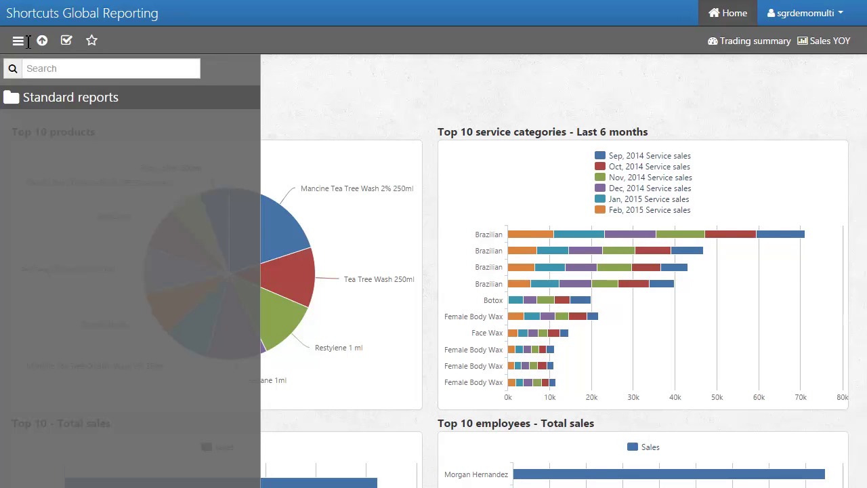
left_click(37, 69)
type("kp")
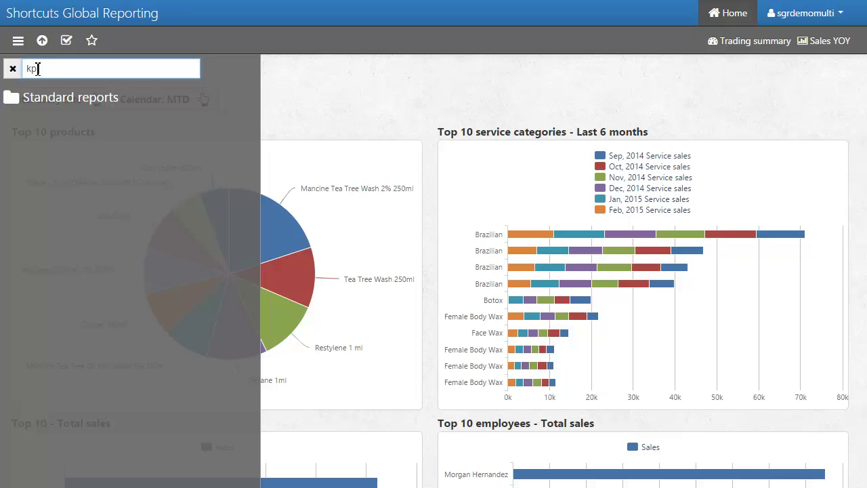
type("i")
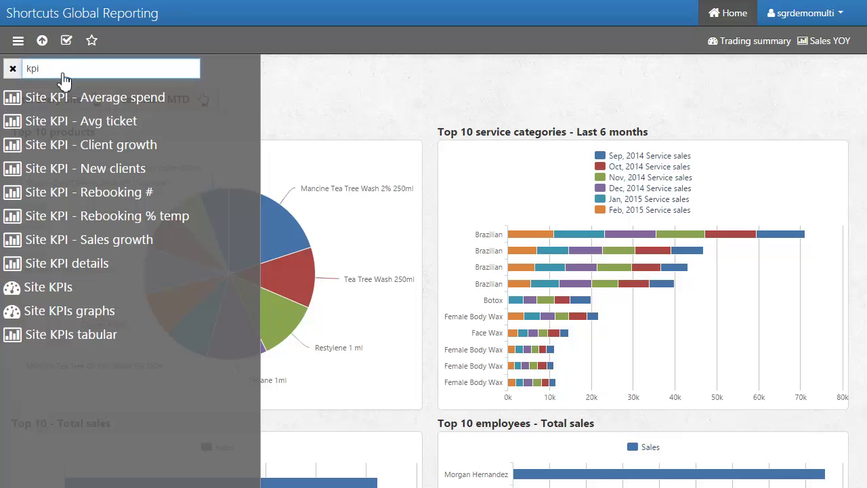
left_click(53, 311)
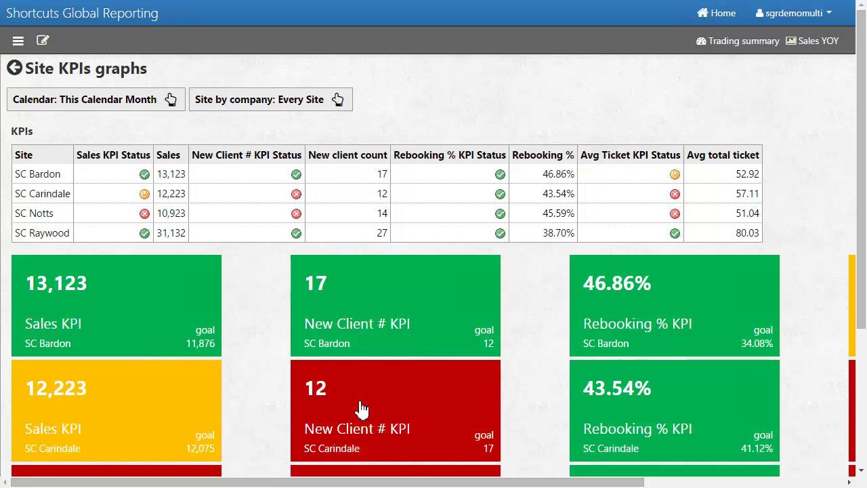
Step: Go back to the Default dashboard via Home in the top bar
left_click(723, 18)
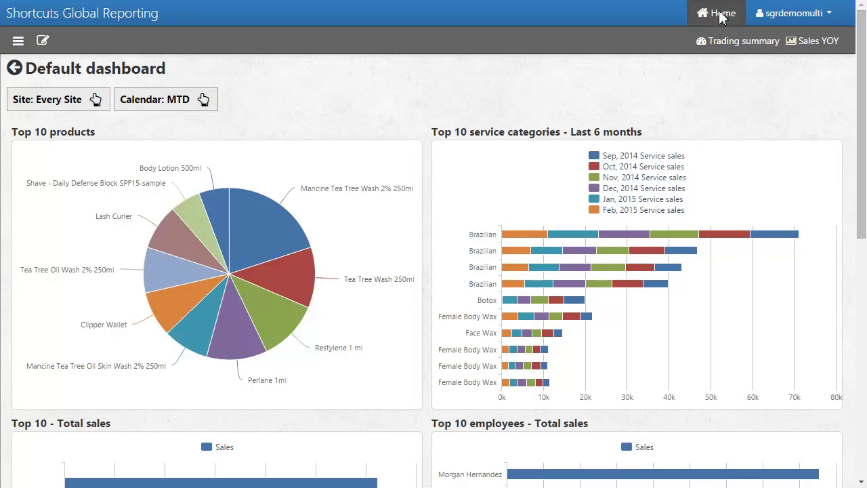